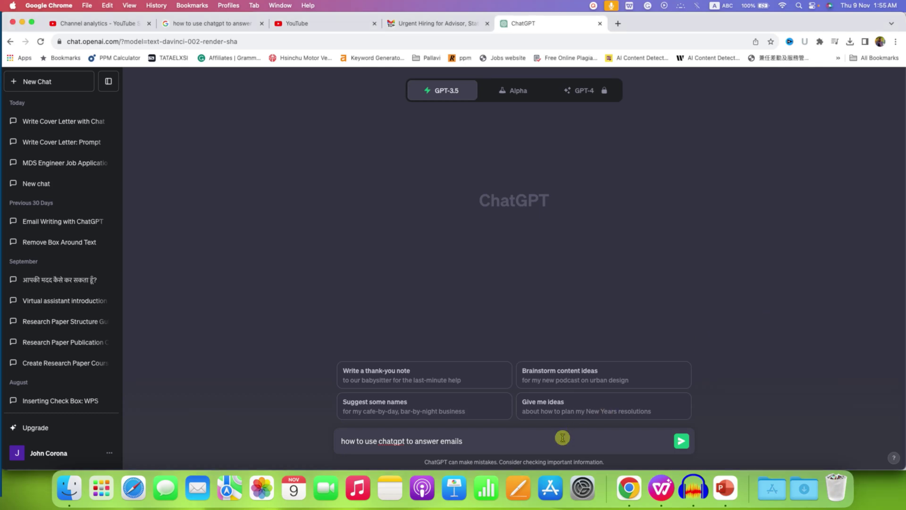
# Copy the Urgent Hiring email text from 'Dear Abhay,' down to 'this role.' in Gmail
pyautogui.click(449, 25)
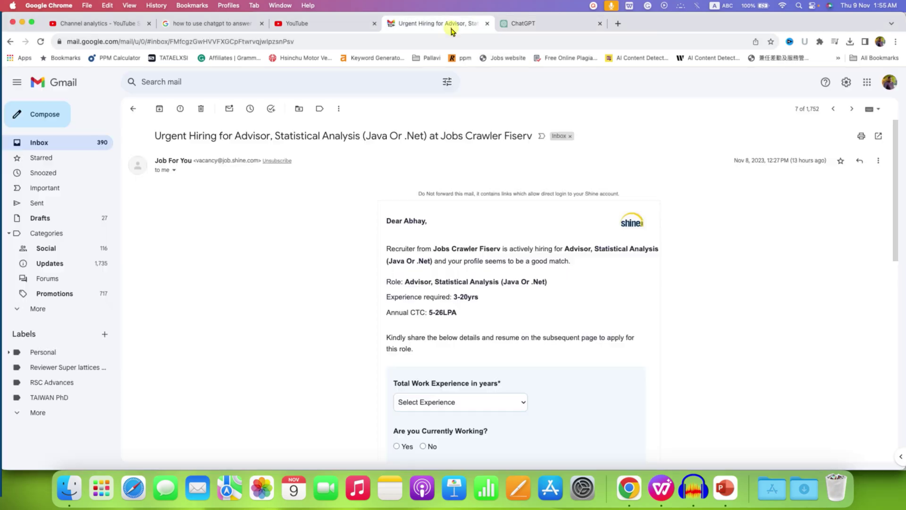
pyautogui.scroll(-3, 587, 366)
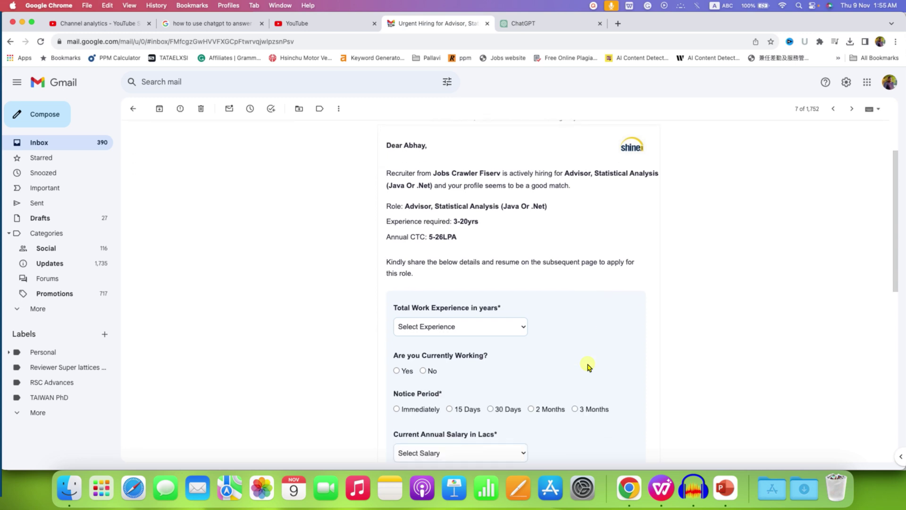
pyautogui.scroll(-2, 588, 367)
pyautogui.scroll(1, 587, 366)
pyautogui.scroll(3, 587, 367)
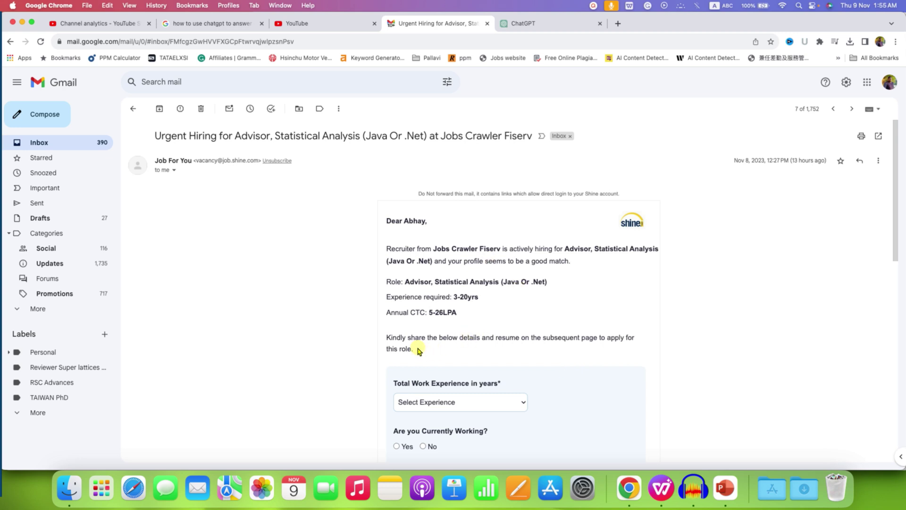
pyautogui.moveTo(386, 220); pyautogui.dragTo(431, 344)
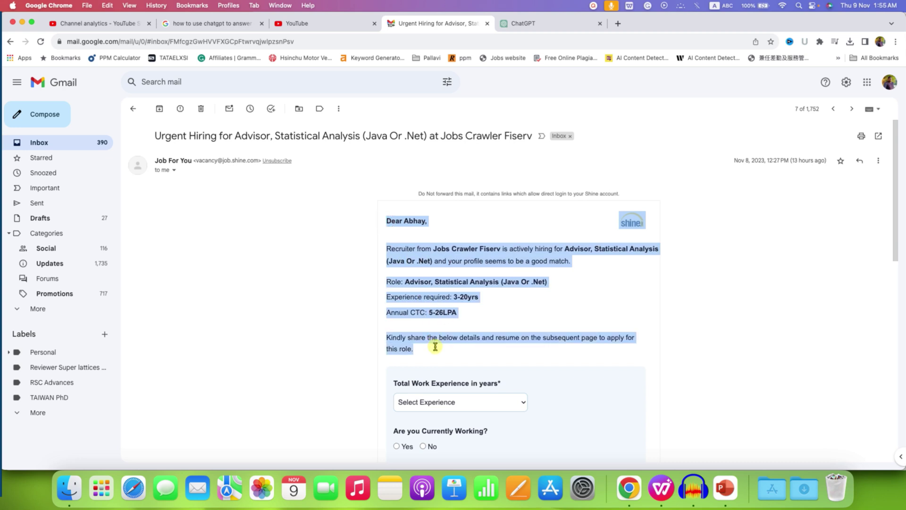
pyautogui.rightClick(451, 292)
pyautogui.click(464, 311)
# Replace the old prompt with 'write reply to this email it sould human like: ' plus the pasted recruiter email
pyautogui.click(563, 26)
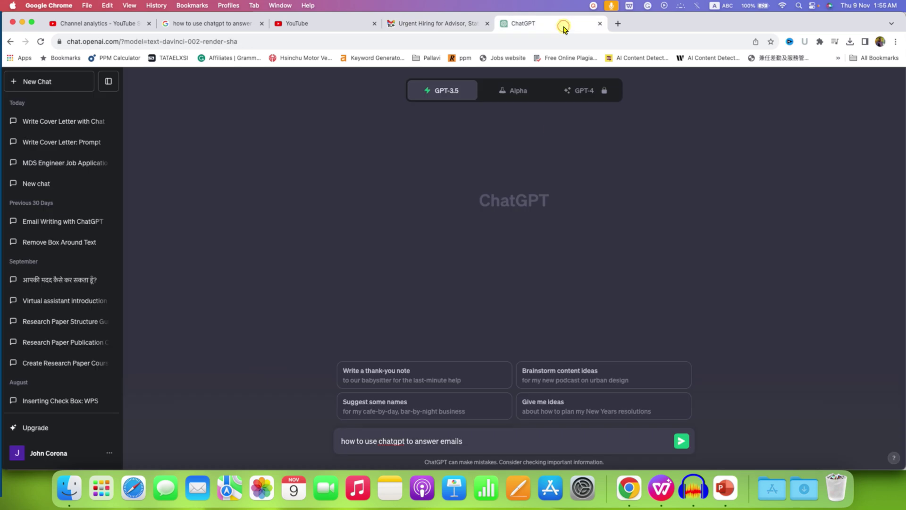
pyautogui.moveTo(462, 440); pyautogui.dragTo(262, 438)
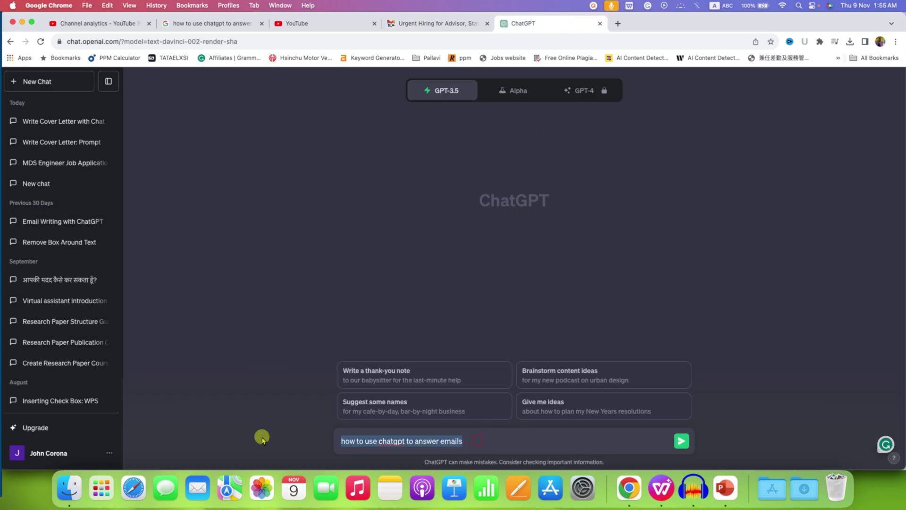
pyautogui.press('BackSpace')
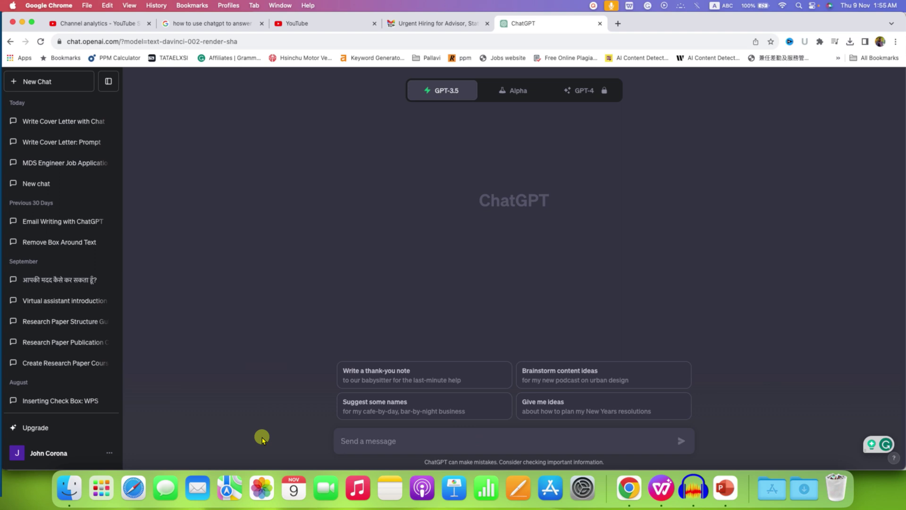
pyautogui.write('write')
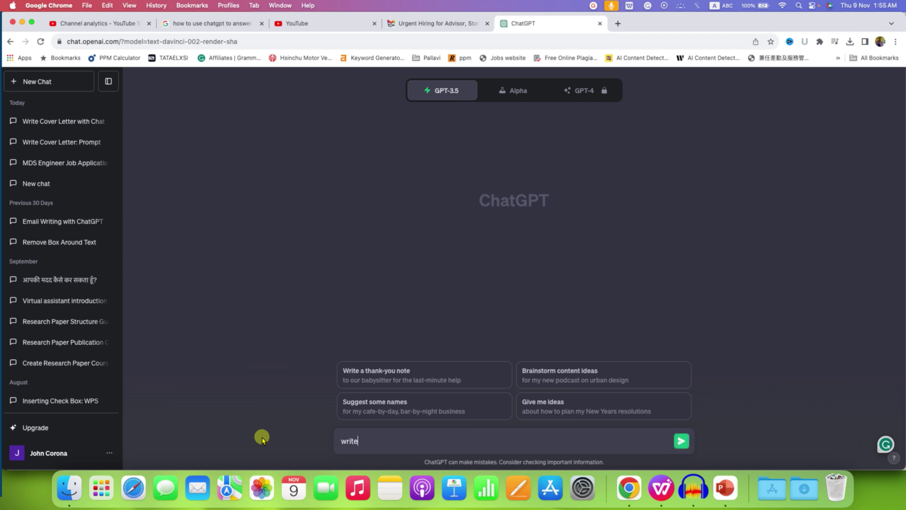
pyautogui.write(' reply to this email')
pyautogui.write(' it sould')
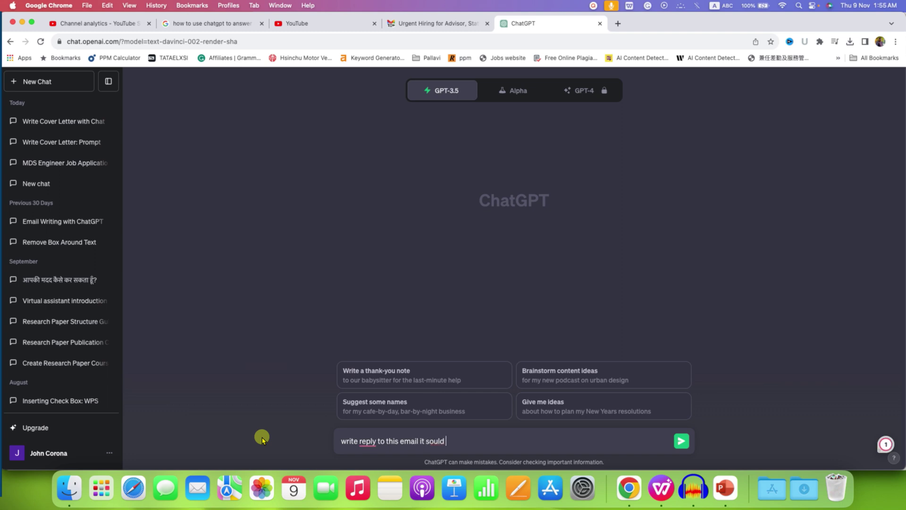
pyautogui.write(' human like')
pyautogui.write(':')
pyautogui.press('super+v')
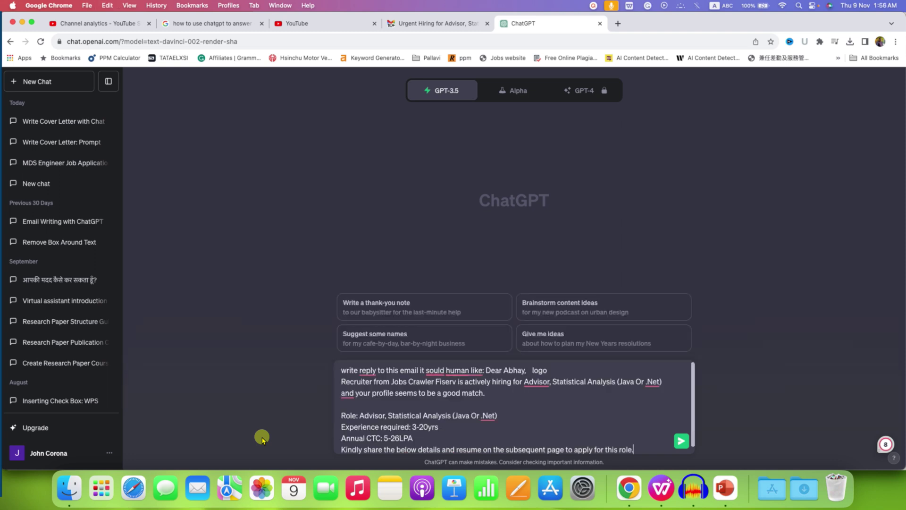
# Send the request so ChatGPT drafts a reply about the Advisor, Statistical Analysis (Java Or .Net) role
pyautogui.press('Return')
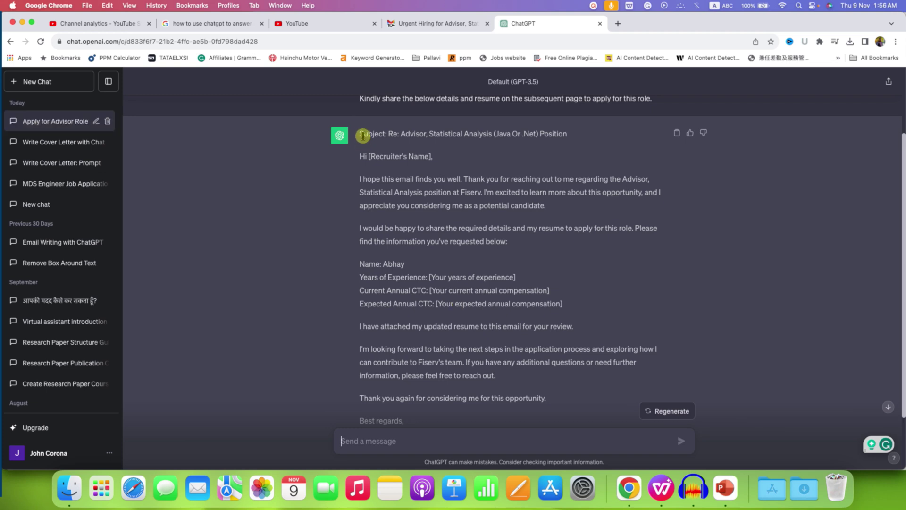
pyautogui.moveTo(363, 135); pyautogui.dragTo(428, 418)
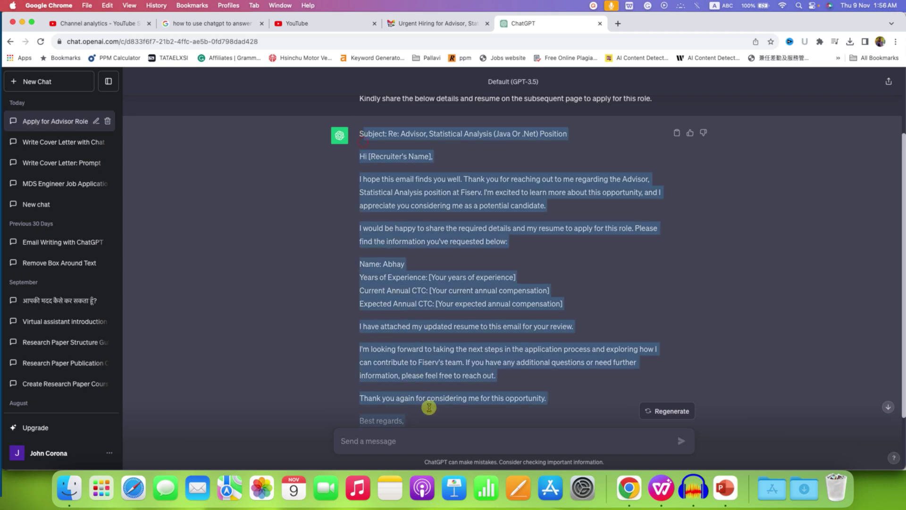
pyautogui.scroll(-1, 493, 333)
pyautogui.click(493, 334)
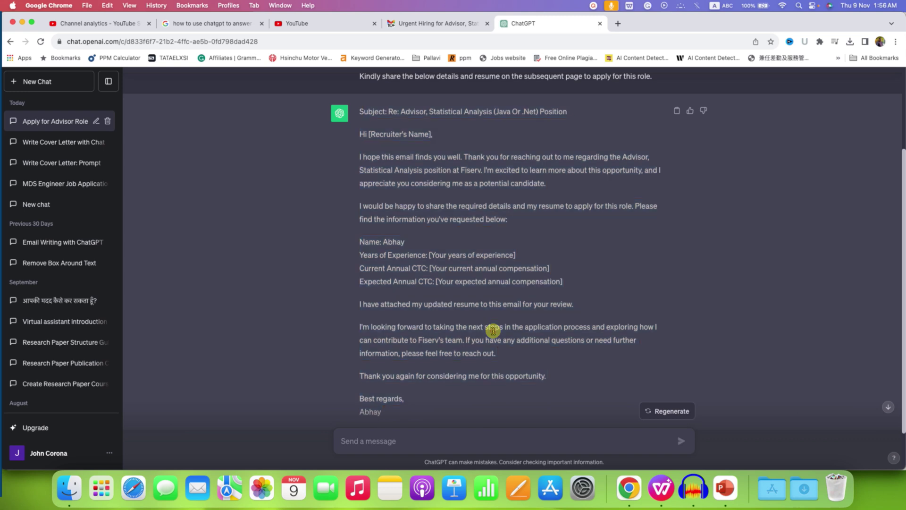
pyautogui.scroll(1, 494, 333)
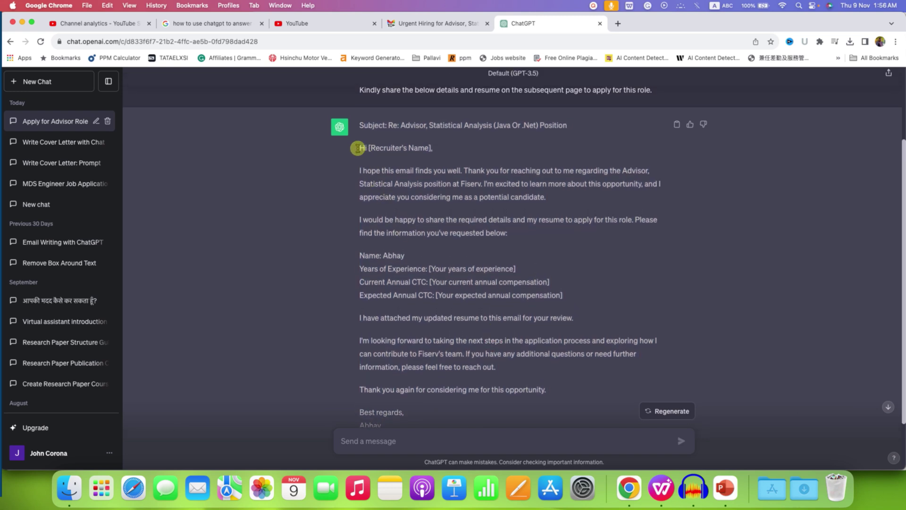
pyautogui.moveTo(358, 151); pyautogui.dragTo(425, 428)
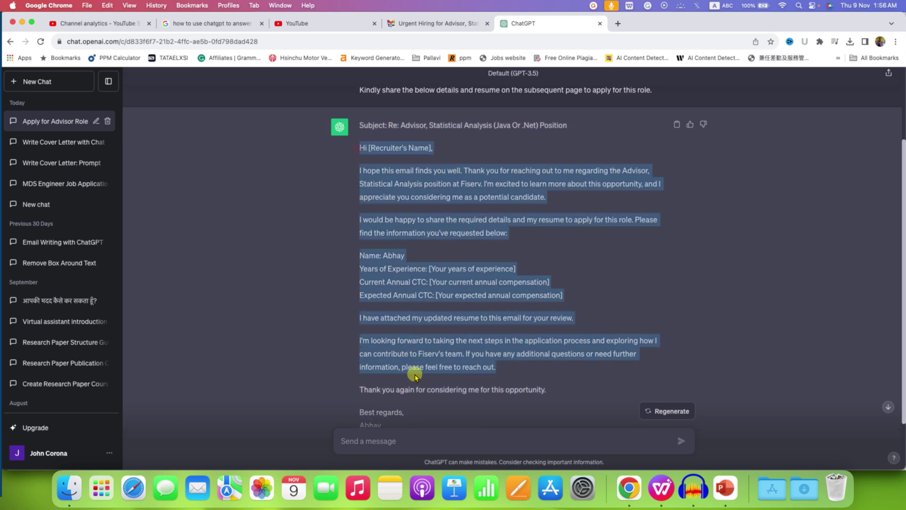
pyautogui.click(436, 262)
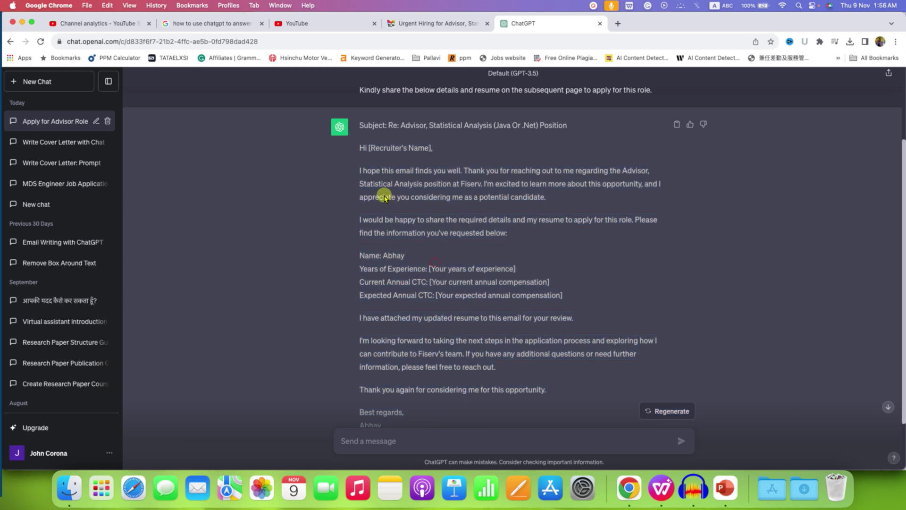